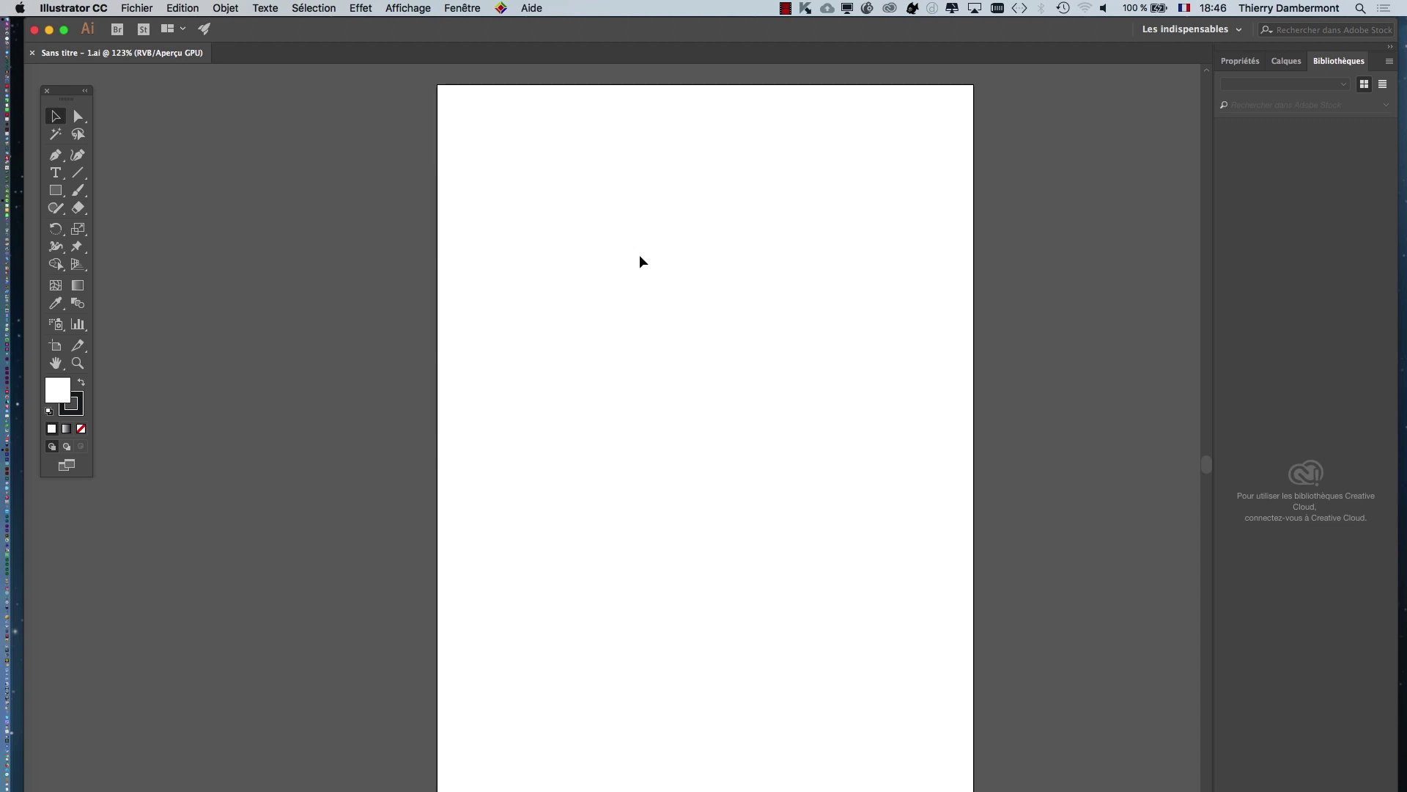
Show the Aspect panel, place it enlarged beside the artboard, and move the toolbox to the artboard's edge.
{"action": "left_click_drag", "start_coordinate": [526, 359], "coordinate": [425, 361]}
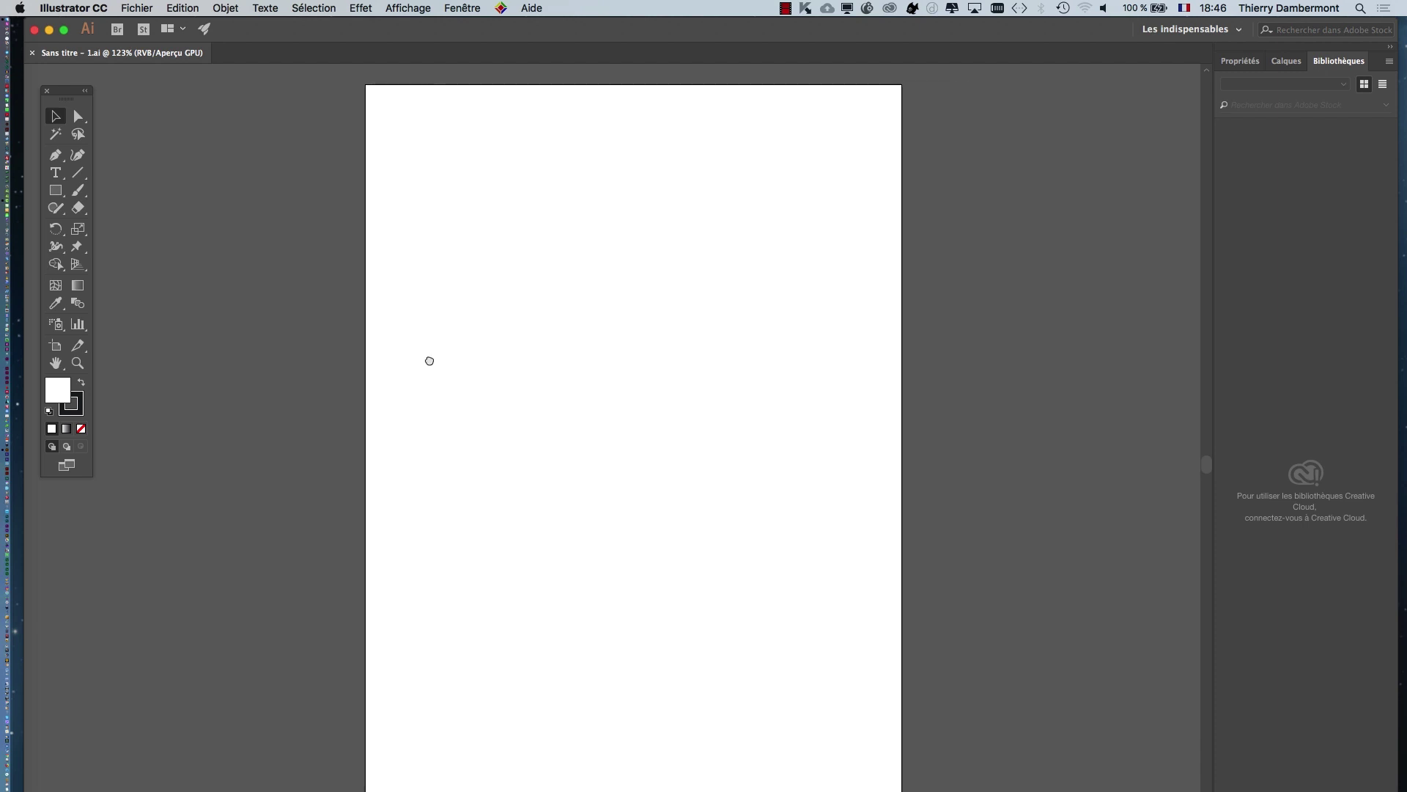
{"action": "left_click", "coordinate": [461, 8]}
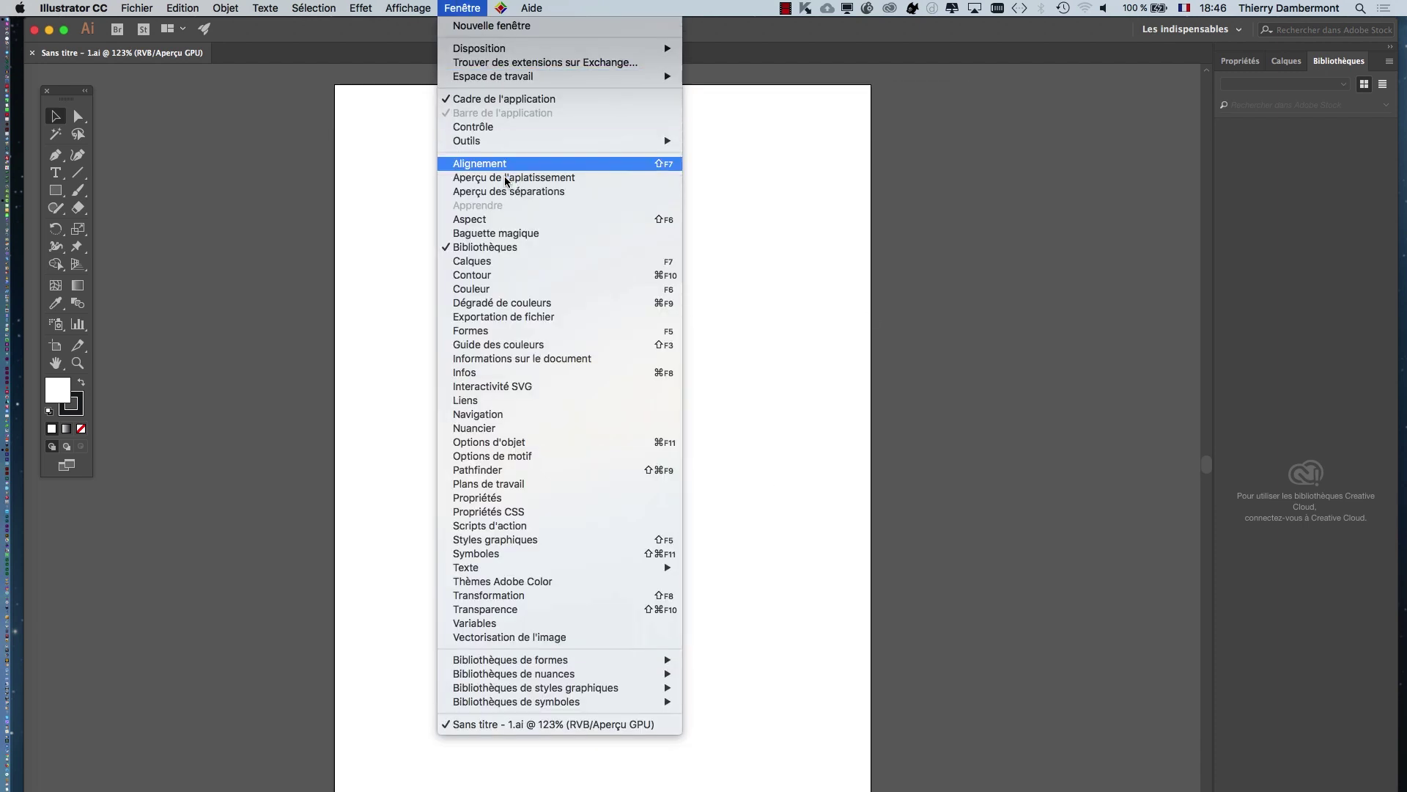
{"action": "left_click", "coordinate": [513, 217]}
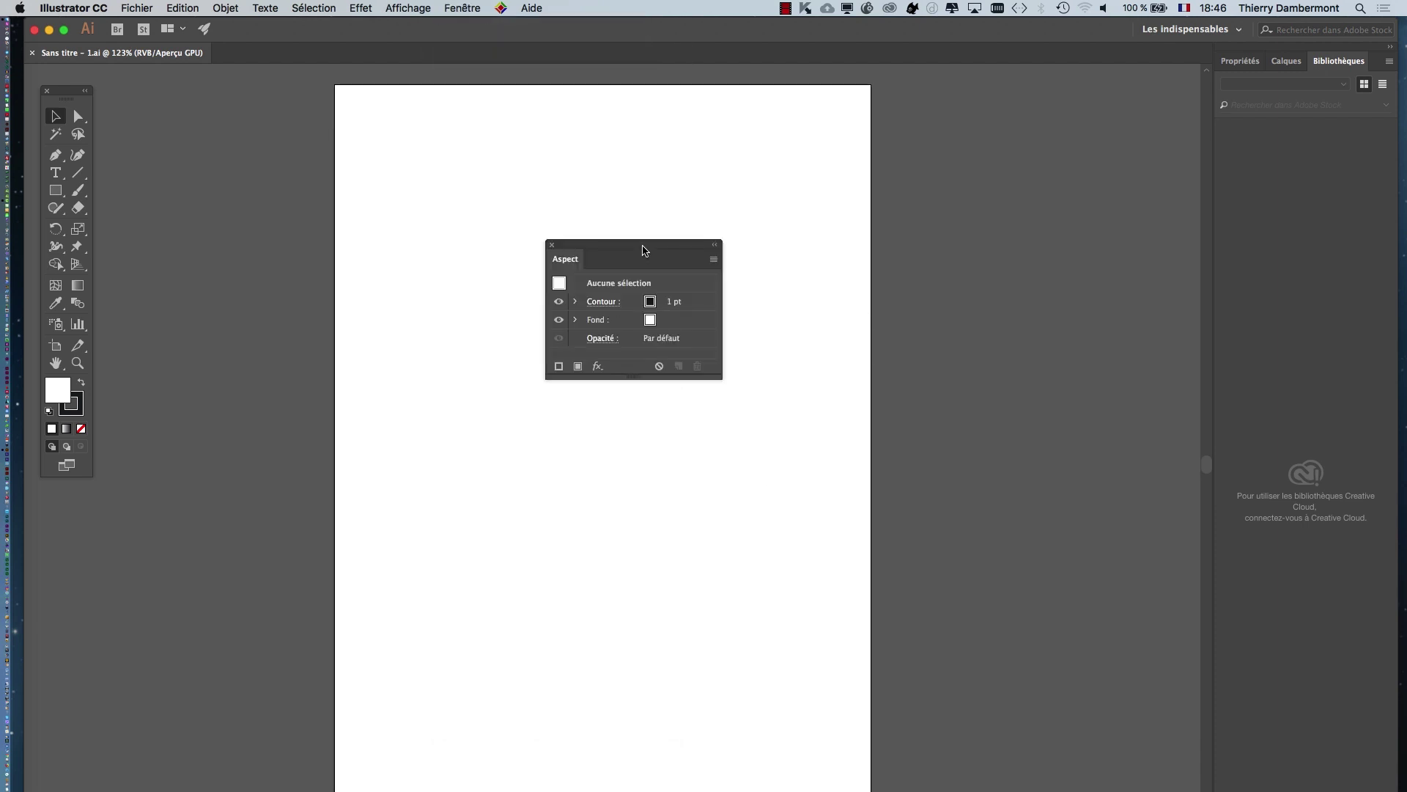
{"action": "left_click_drag", "start_coordinate": [644, 251], "coordinate": [990, 143]}
{"action": "left_click_drag", "start_coordinate": [1060, 292], "coordinate": [1155, 497]}
{"action": "left_click_drag", "start_coordinate": [76, 95], "coordinate": [358, 132]}
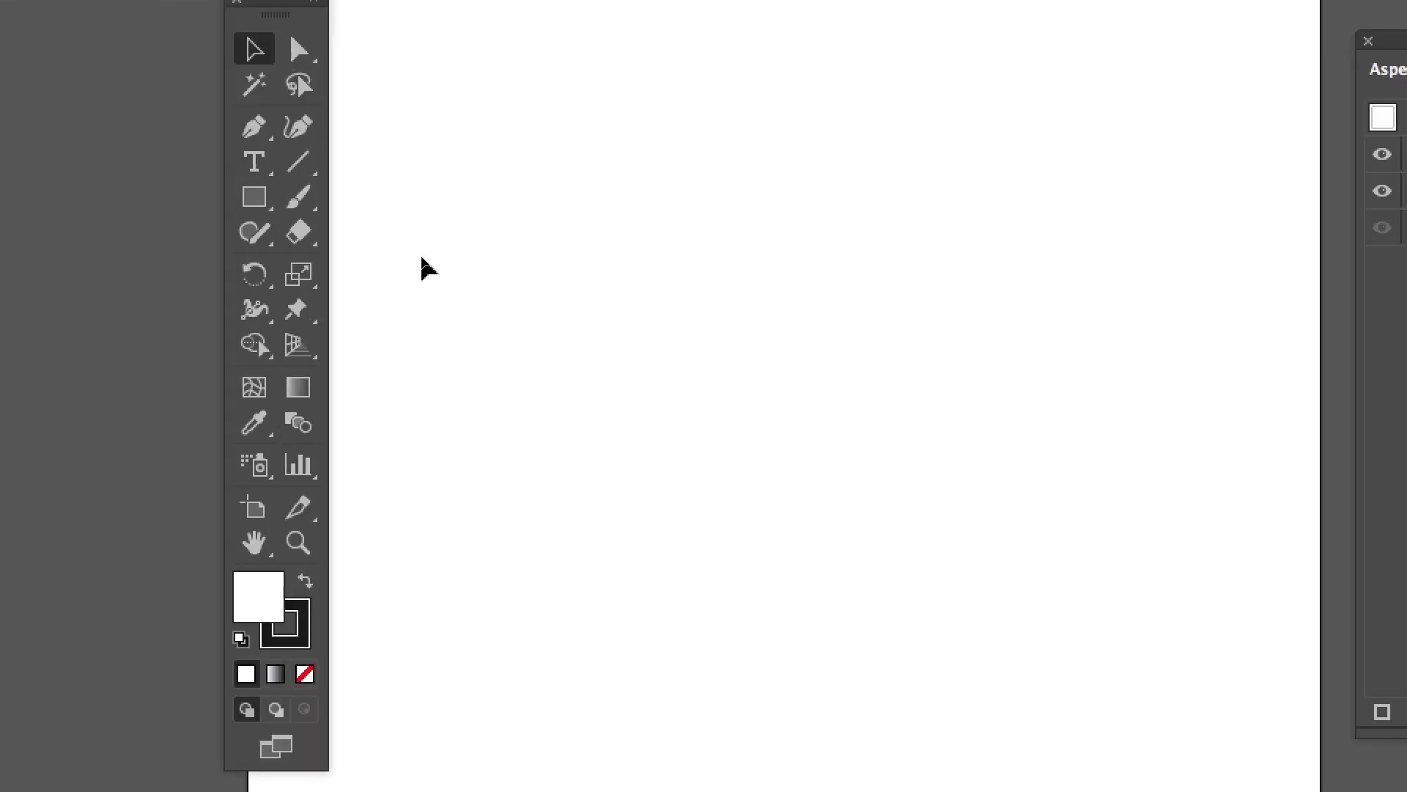
Draw a circle in the upper half of the artboard with the Ellipse tool and move the toolbox off the artboard.
{"action": "left_click", "coordinate": [363, 236]}
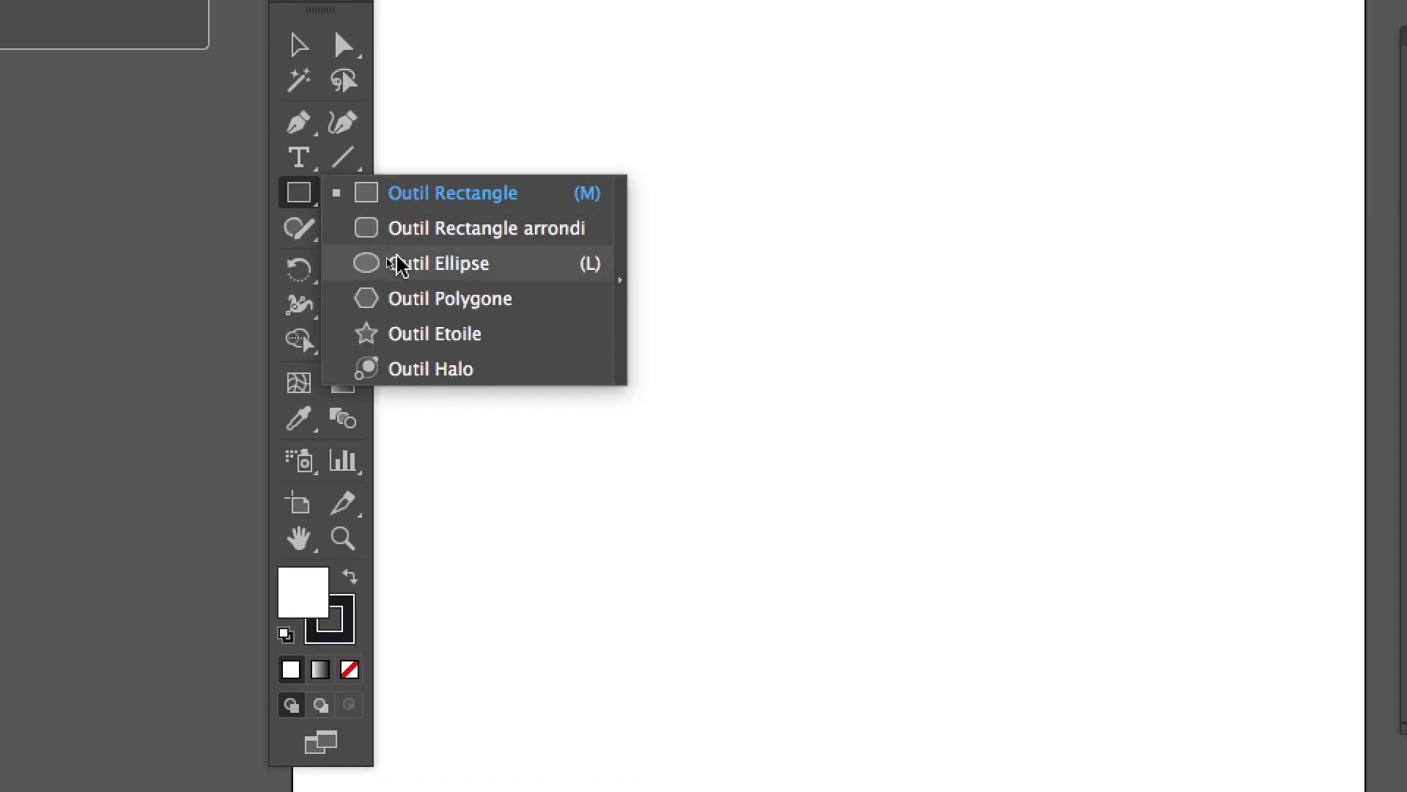
{"action": "left_click", "coordinate": [398, 263]}
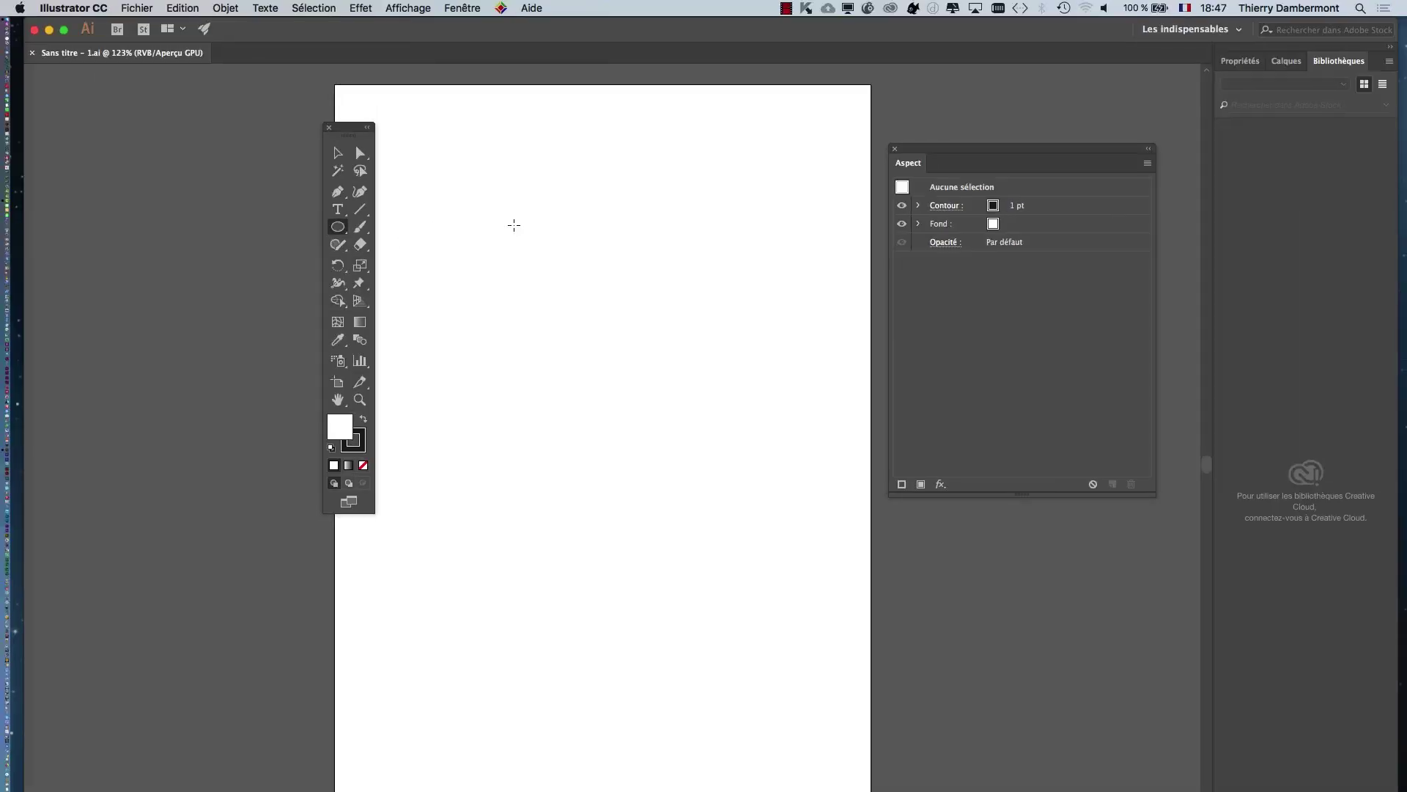
{"action": "left_click_drag", "start_coordinate": [491, 226], "coordinate": [599, 310]}
{"action": "left_click_drag", "start_coordinate": [567, 265], "coordinate": [664, 377]}
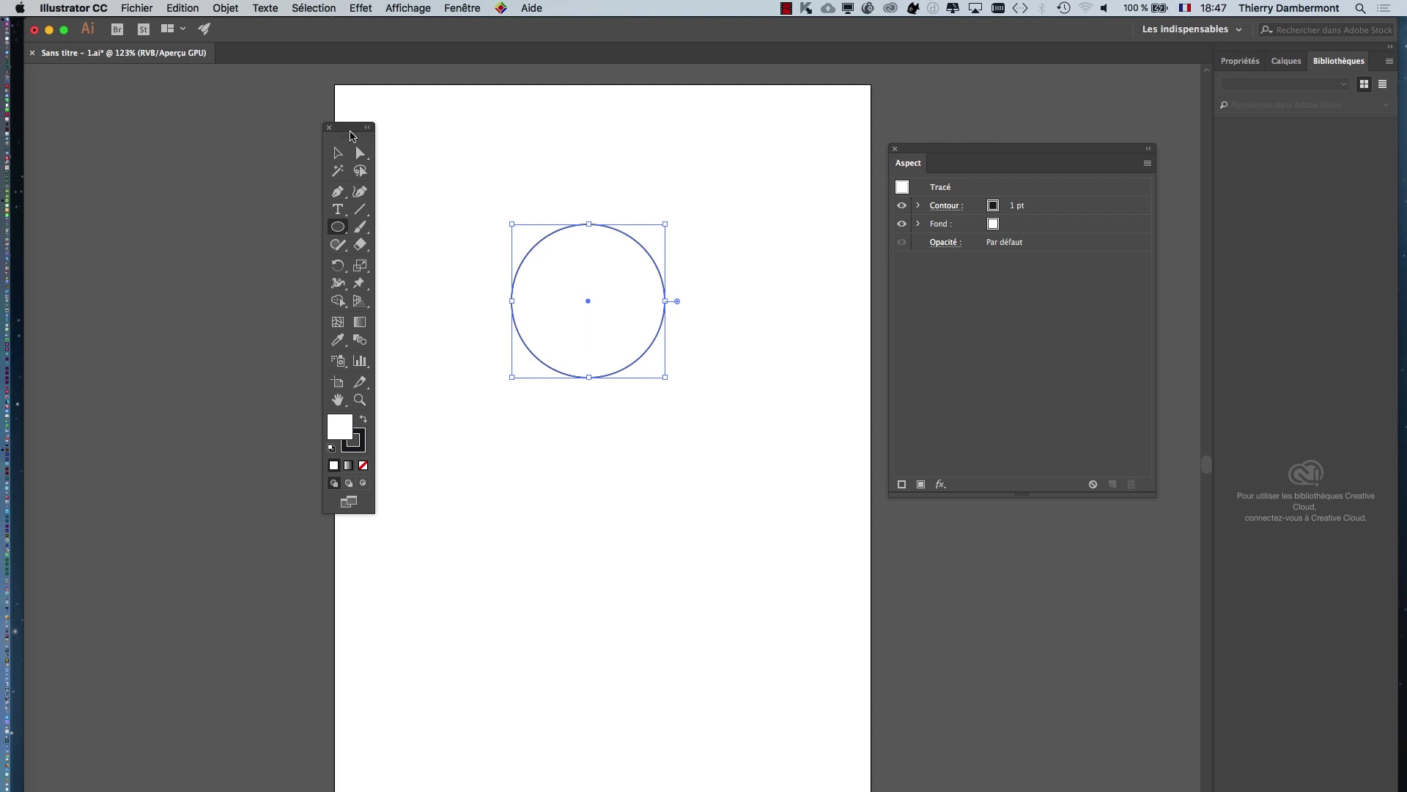
{"action": "left_click_drag", "start_coordinate": [354, 145], "coordinate": [250, 156]}
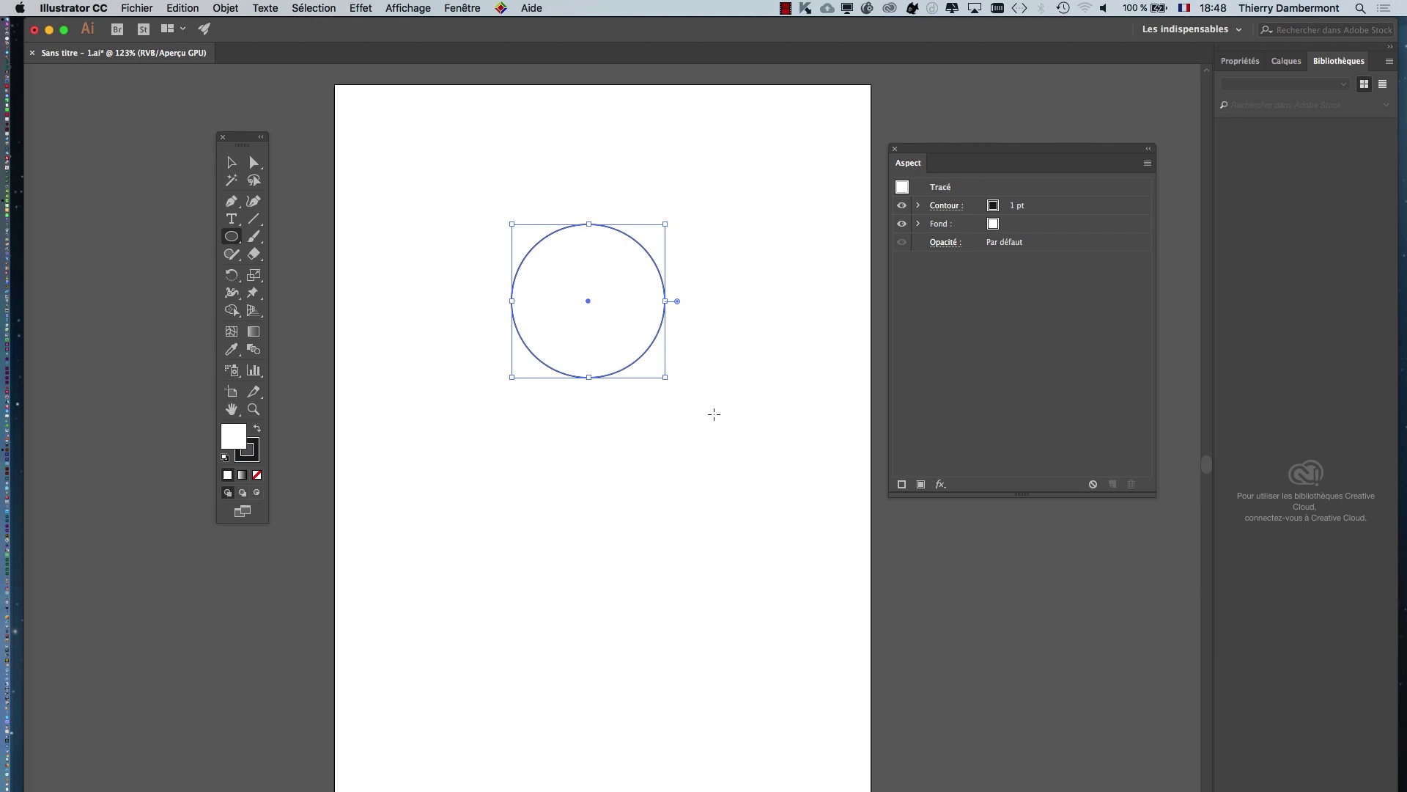
Delete the circle and draw a tiny one in the upper part of the artboard, leaving nothing selected.
{"action": "key", "text": "Delete"}
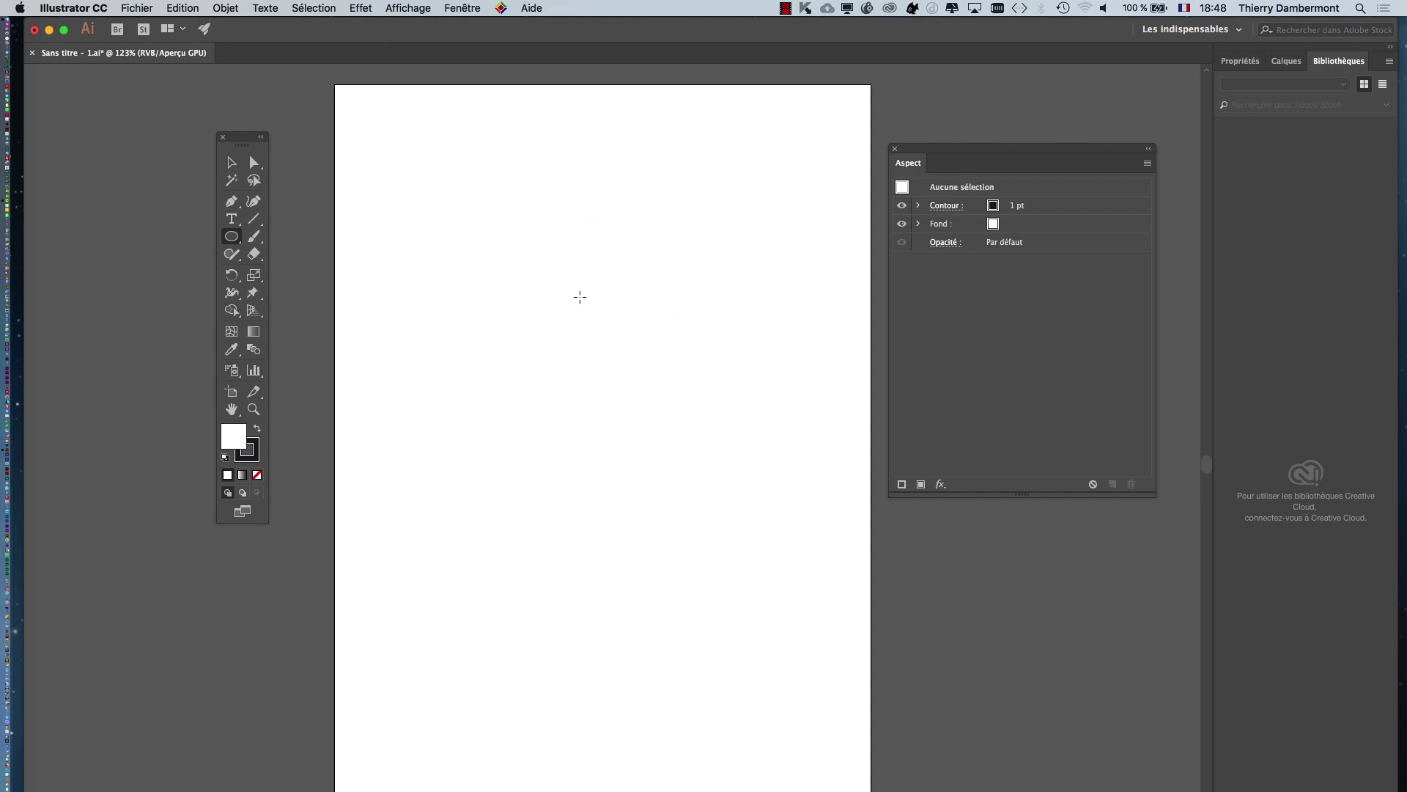
{"action": "left_click_drag", "start_coordinate": [563, 223], "coordinate": [571, 230]}
{"action": "key", "text": "super+shift+a"}
{"action": "scroll", "coordinate": [566, 227], "scroll_direction": "up", "scroll_amount": 10}
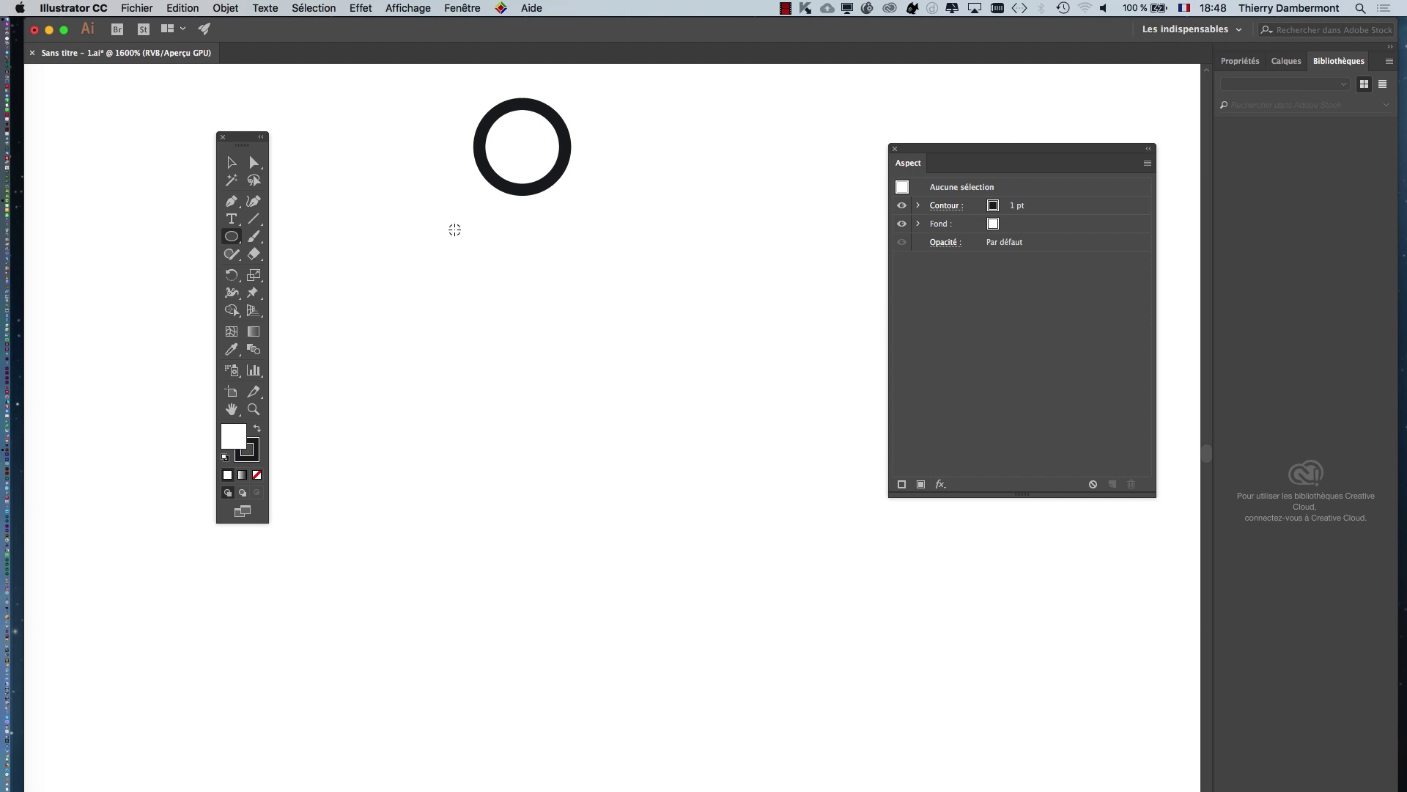
{"action": "scroll", "coordinate": [563, 315], "scroll_direction": "down", "scroll_amount": 10}
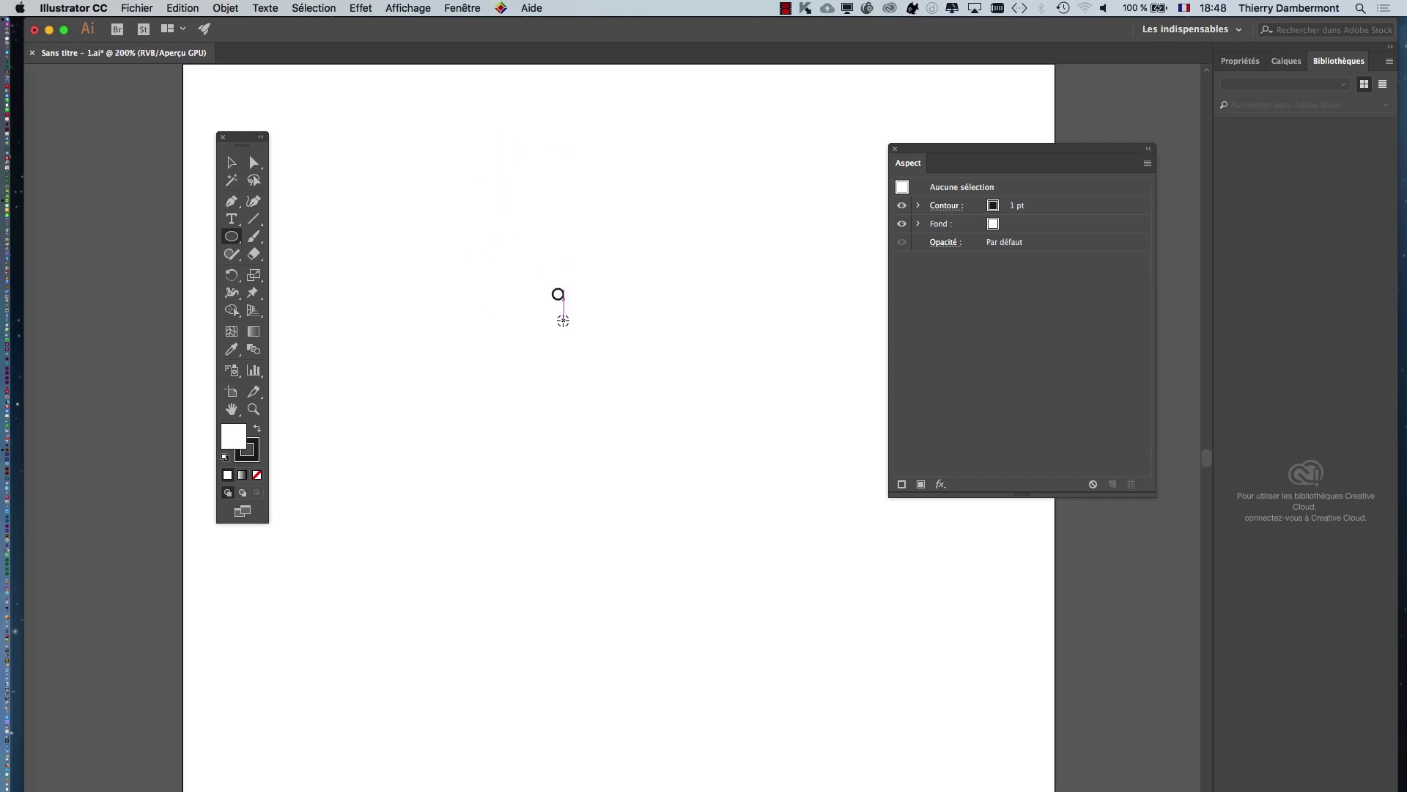
{"action": "scroll", "coordinate": [563, 324], "scroll_direction": "down", "scroll_amount": 3}
{"action": "left_click_drag", "start_coordinate": [558, 364], "coordinate": [515, 317]}
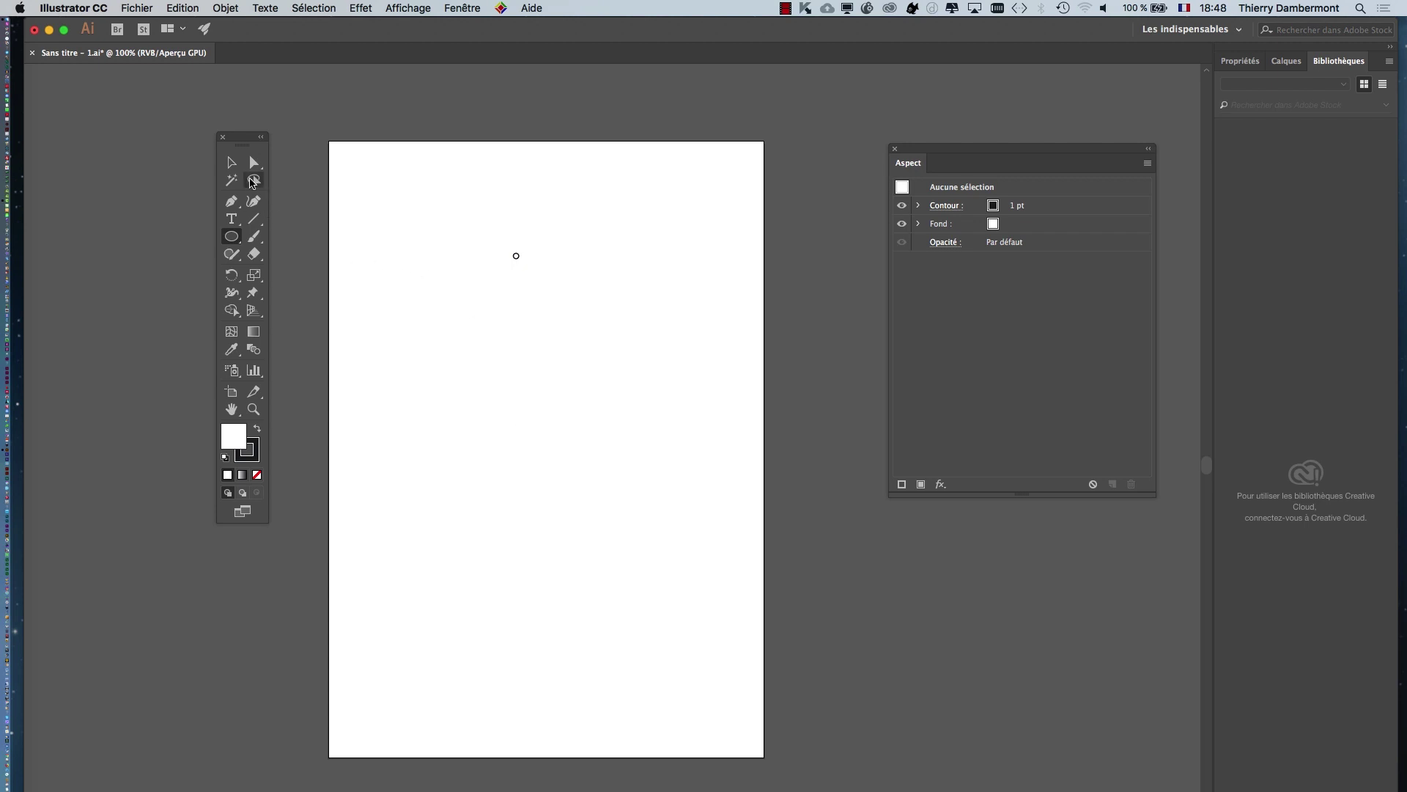
Draw a huge circle starting on the artboard and extending far beyond its lower edge, and delete it.
{"action": "key", "text": "v"}
{"action": "scroll", "coordinate": [591, 377], "scroll_direction": "down", "scroll_amount": 5}
{"action": "left_click", "coordinate": [231, 236]}
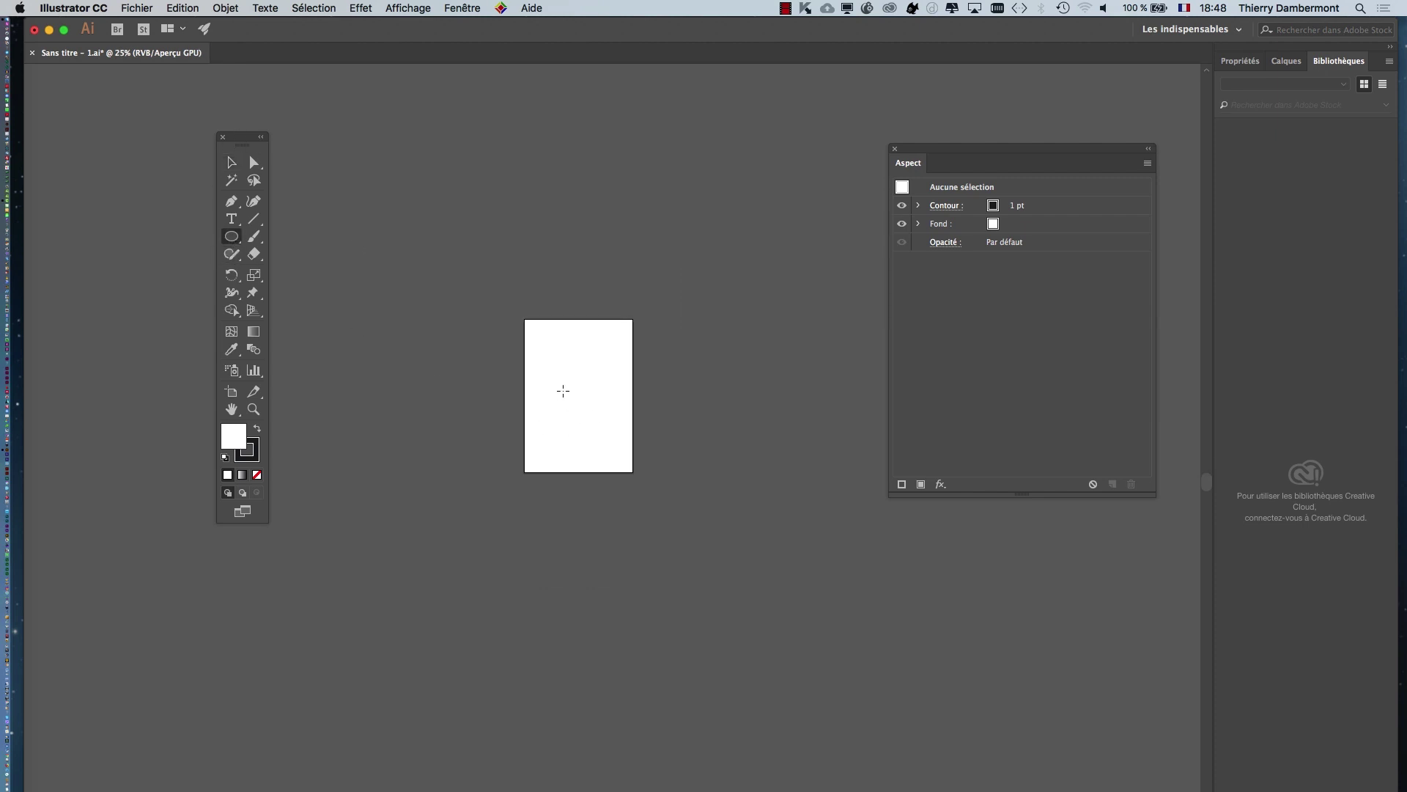
{"action": "left_click_drag", "start_coordinate": [561, 383], "coordinate": [968, 759]}
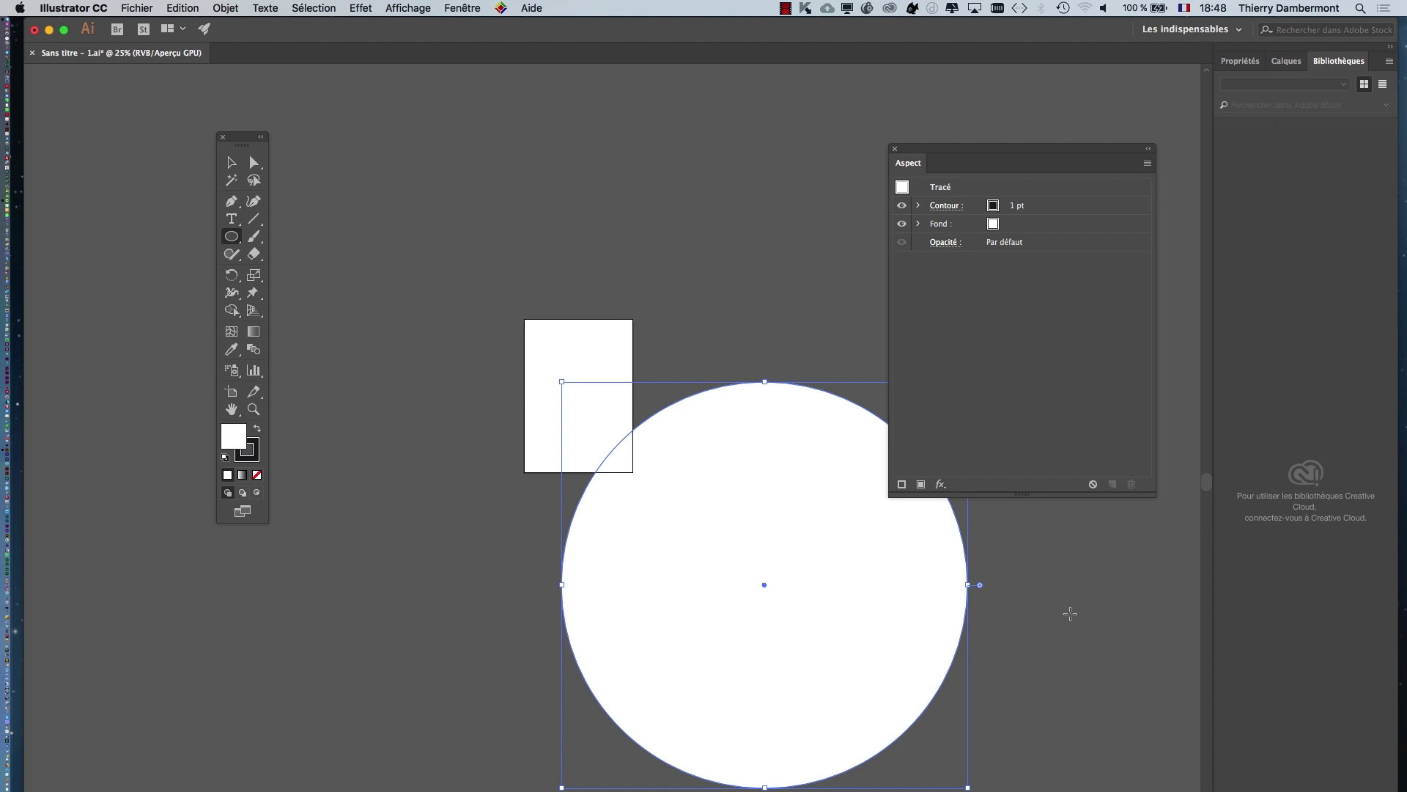
{"action": "left_click", "coordinate": [232, 162]}
{"action": "key", "text": "Delete"}
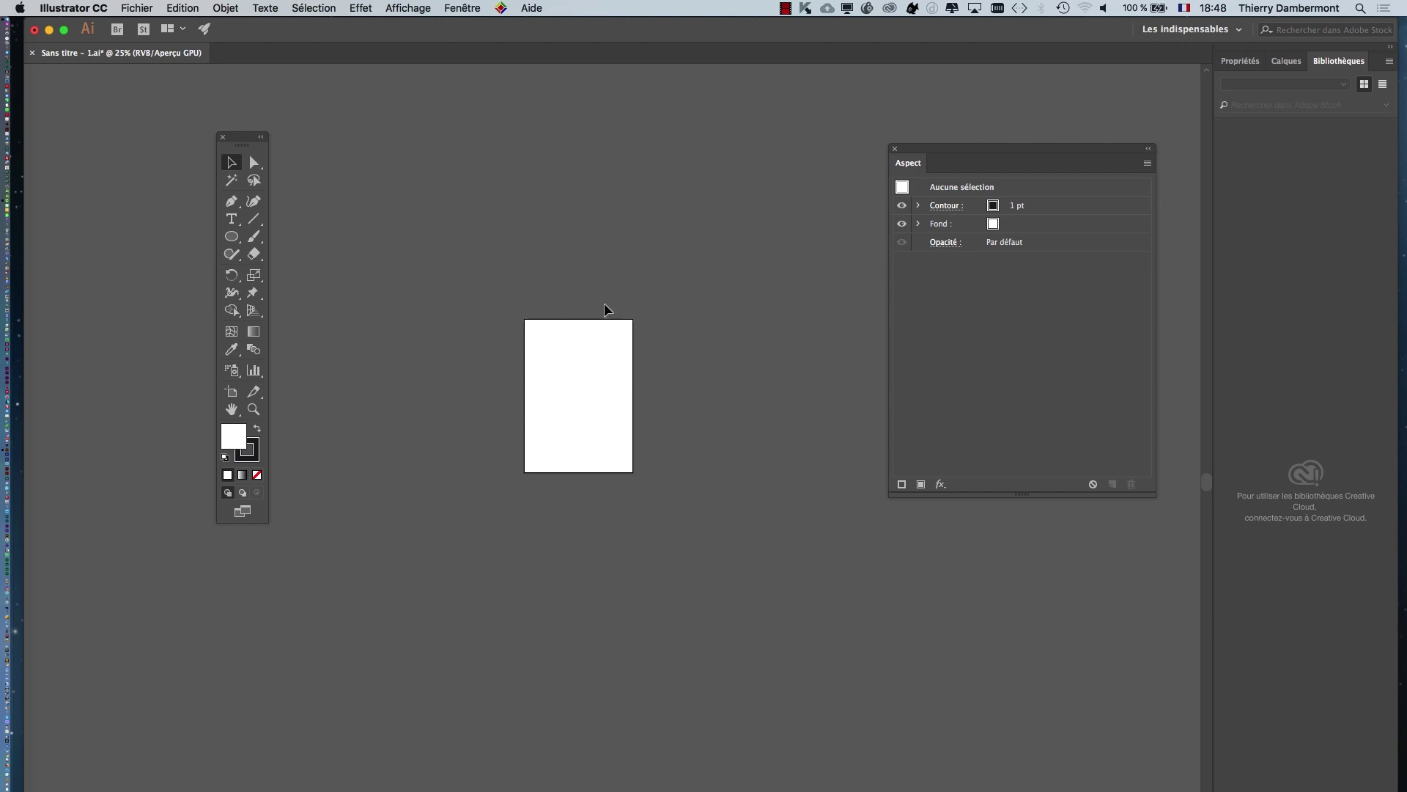
Draw three circles of increasing size down the artboard with the Ellipse tool, the largest overlapping its lower edge.
{"action": "scroll", "coordinate": [558, 341], "scroll_direction": "up", "scroll_amount": 4}
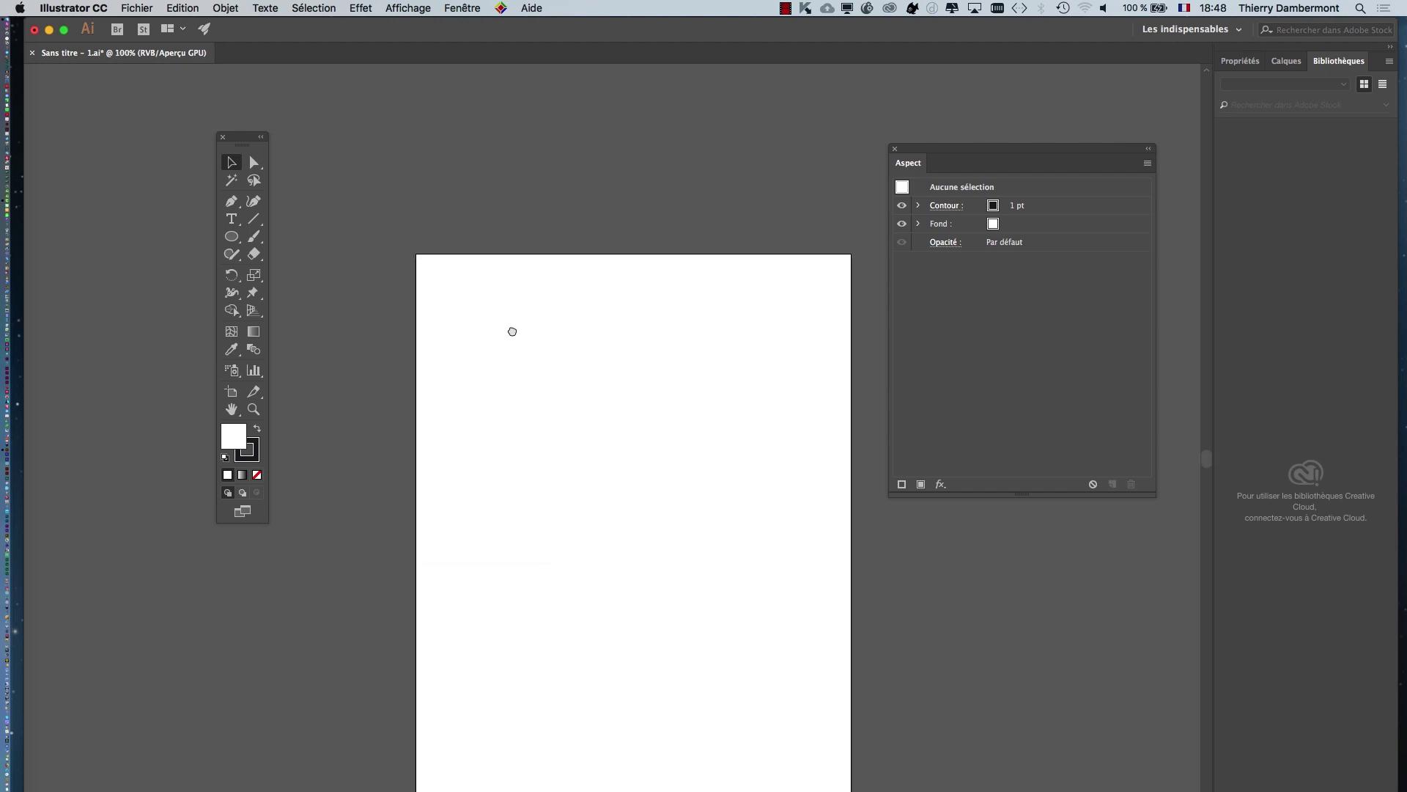
{"action": "scroll", "coordinate": [511, 327], "scroll_direction": "down", "scroll_amount": 3}
{"action": "left_click", "coordinate": [232, 237]}
{"action": "left_click_drag", "start_coordinate": [400, 218], "coordinate": [468, 285]}
{"action": "mouse_move", "coordinate": [467, 350]}
{"action": "left_mouse_down"}
{"action": "mouse_move", "coordinate": [596, 458]}
{"action": "mouse_move", "coordinate": [633, 515]}
{"action": "left_mouse_up"}
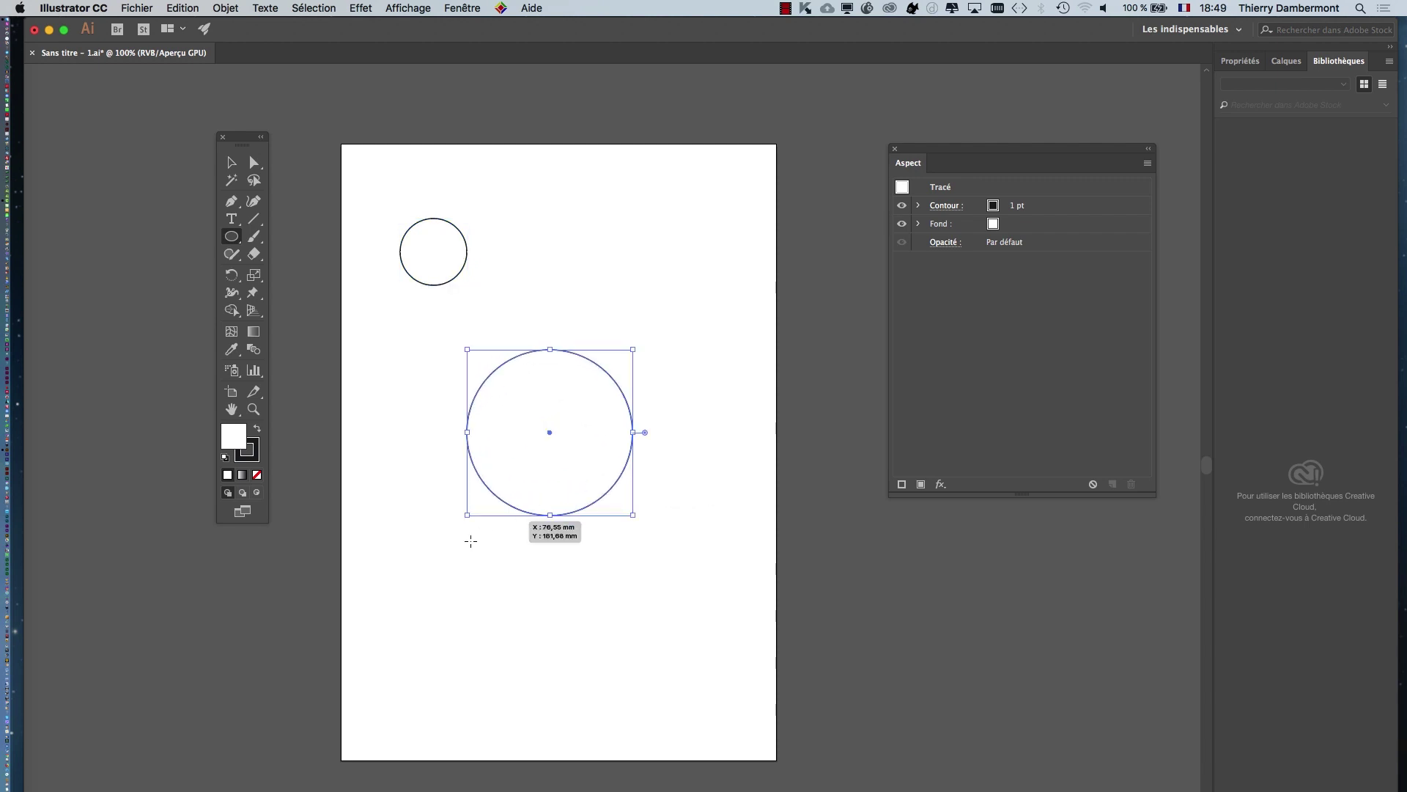
{"action": "left_click_drag", "start_coordinate": [467, 562], "coordinate": [697, 790]}
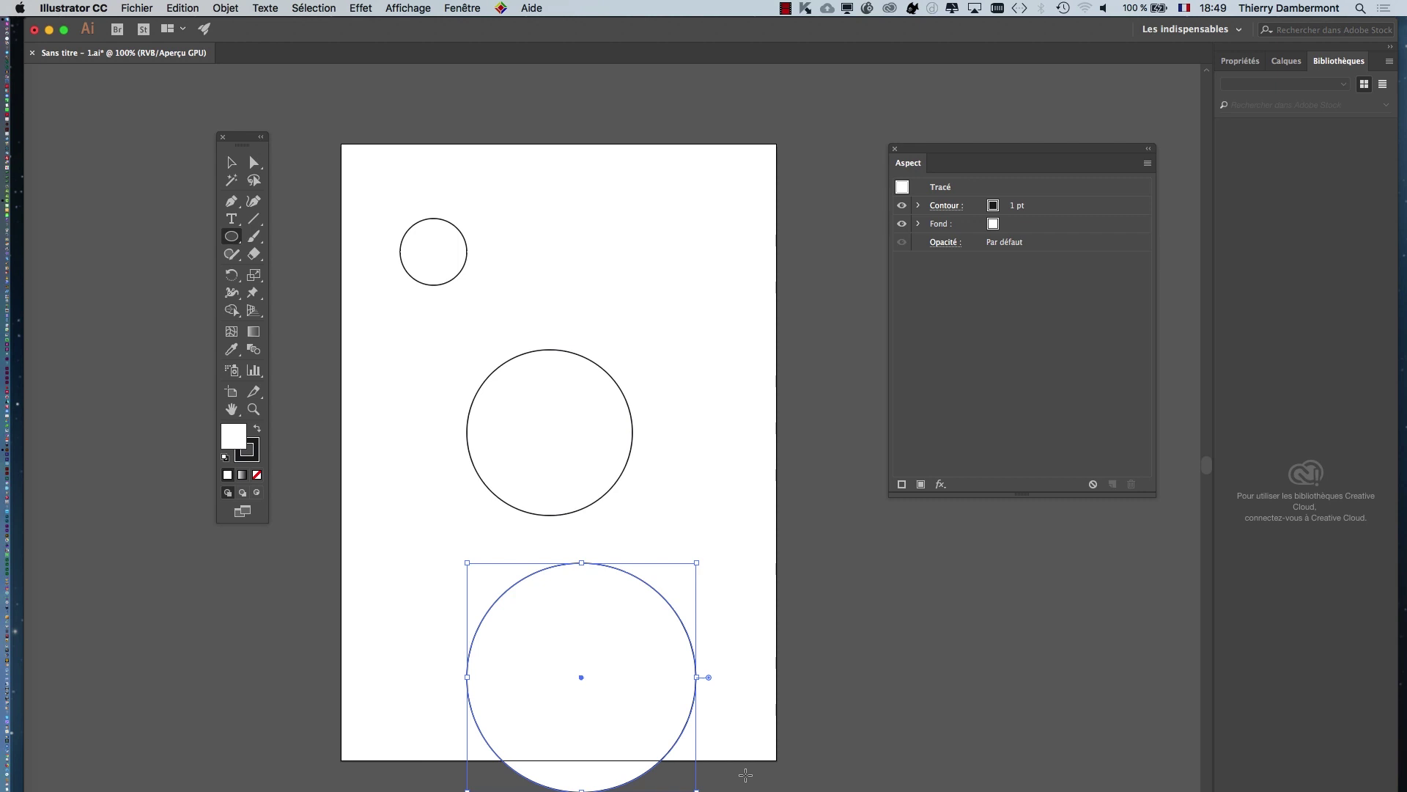
Select all three circles together and delete them.
{"action": "key", "text": "v"}
{"action": "left_click_drag", "start_coordinate": [385, 215], "coordinate": [681, 694]}
{"action": "key", "text": "Delete"}
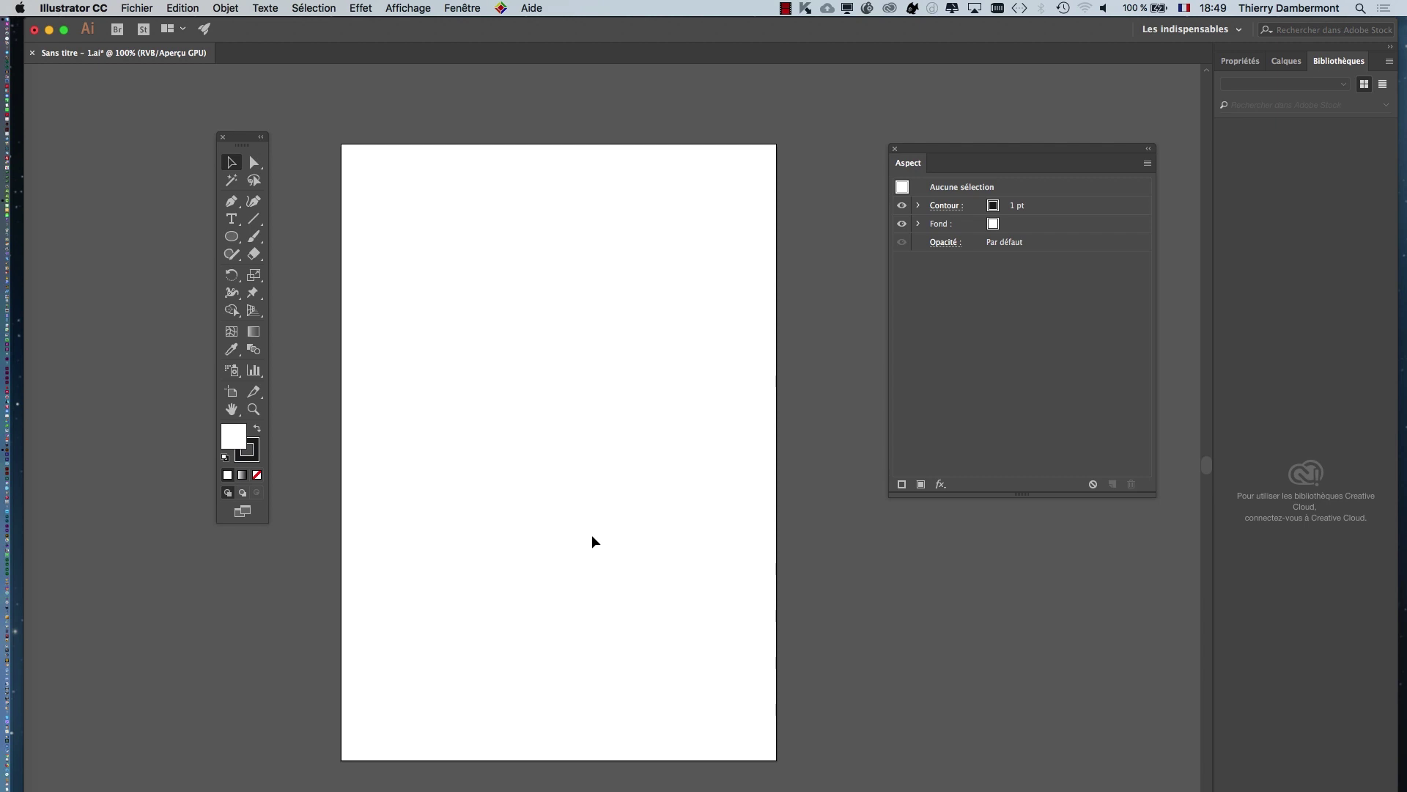
Hide the artboards and examine the full extent of Illustrator's drawing canvas.
{"action": "left_click", "coordinate": [400, 8]}
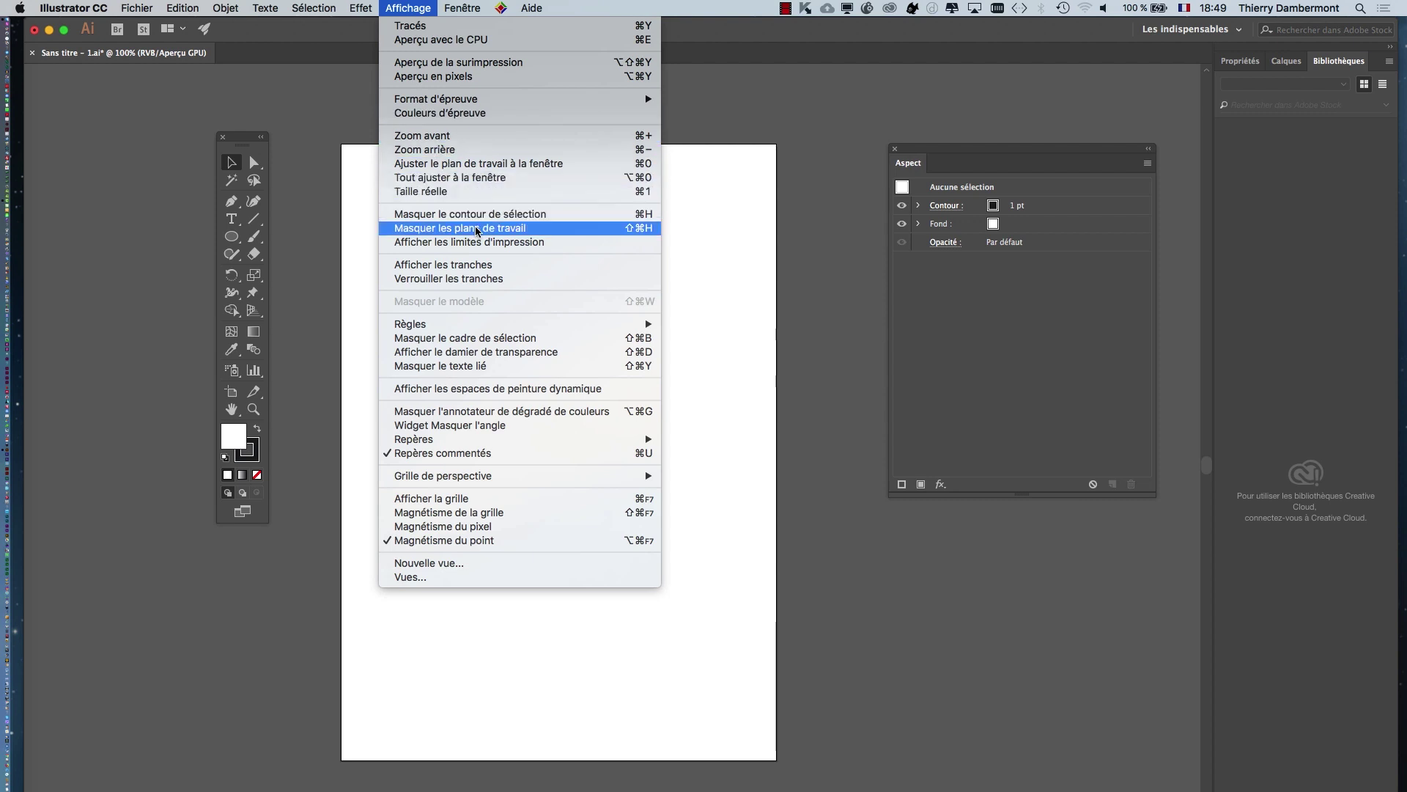
{"action": "left_click", "coordinate": [555, 233]}
{"action": "key", "text": "super+minus"}
{"action": "key", "text": "super+minus"}
{"action": "key", "text": "super+minus"}
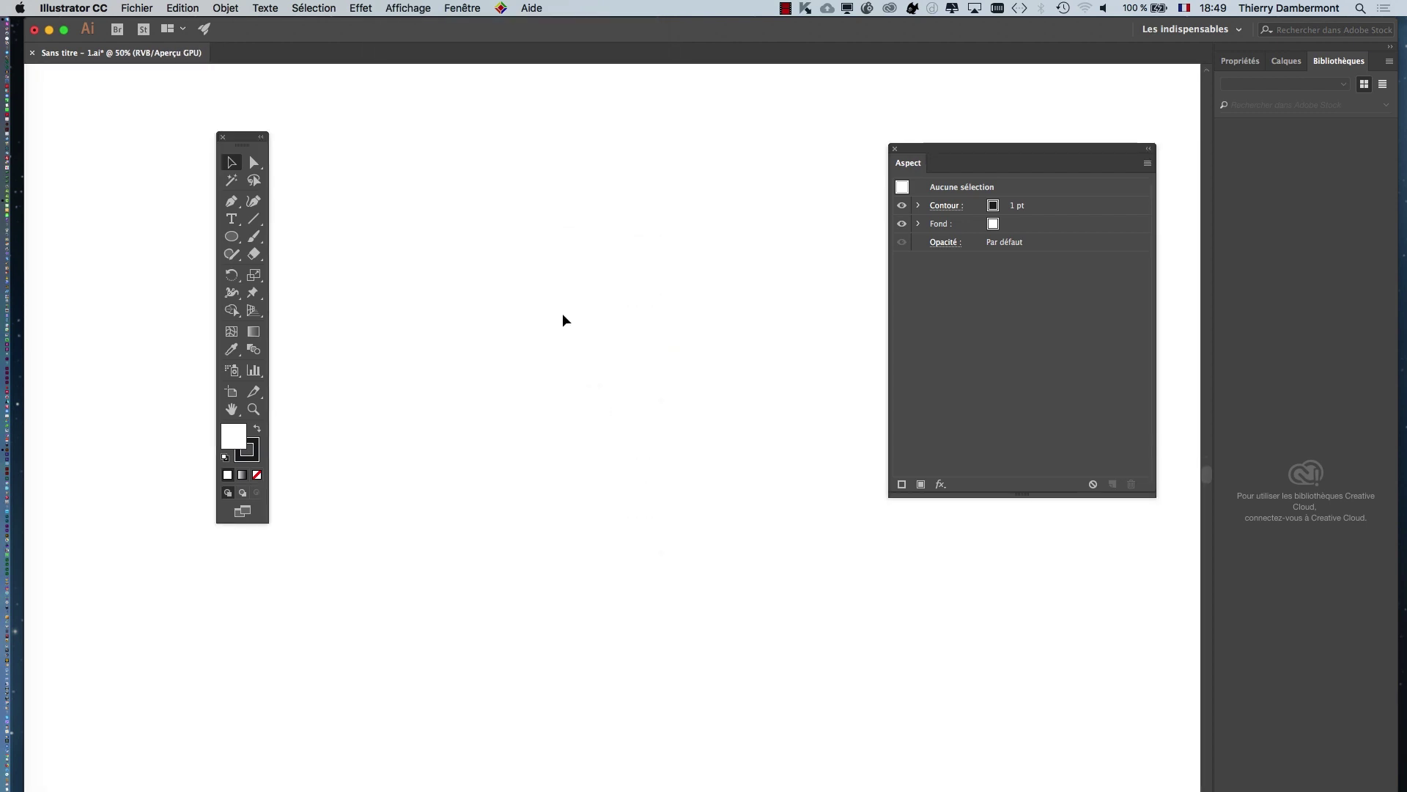
{"action": "key", "text": "super+minus"}
{"action": "key", "text": "super+minus"}
{"action": "key", "text": "super+minus"}
{"action": "key", "text": "super+minus"}
{"action": "key", "text": "super+minus"}
{"action": "key", "text": "super+minus"}
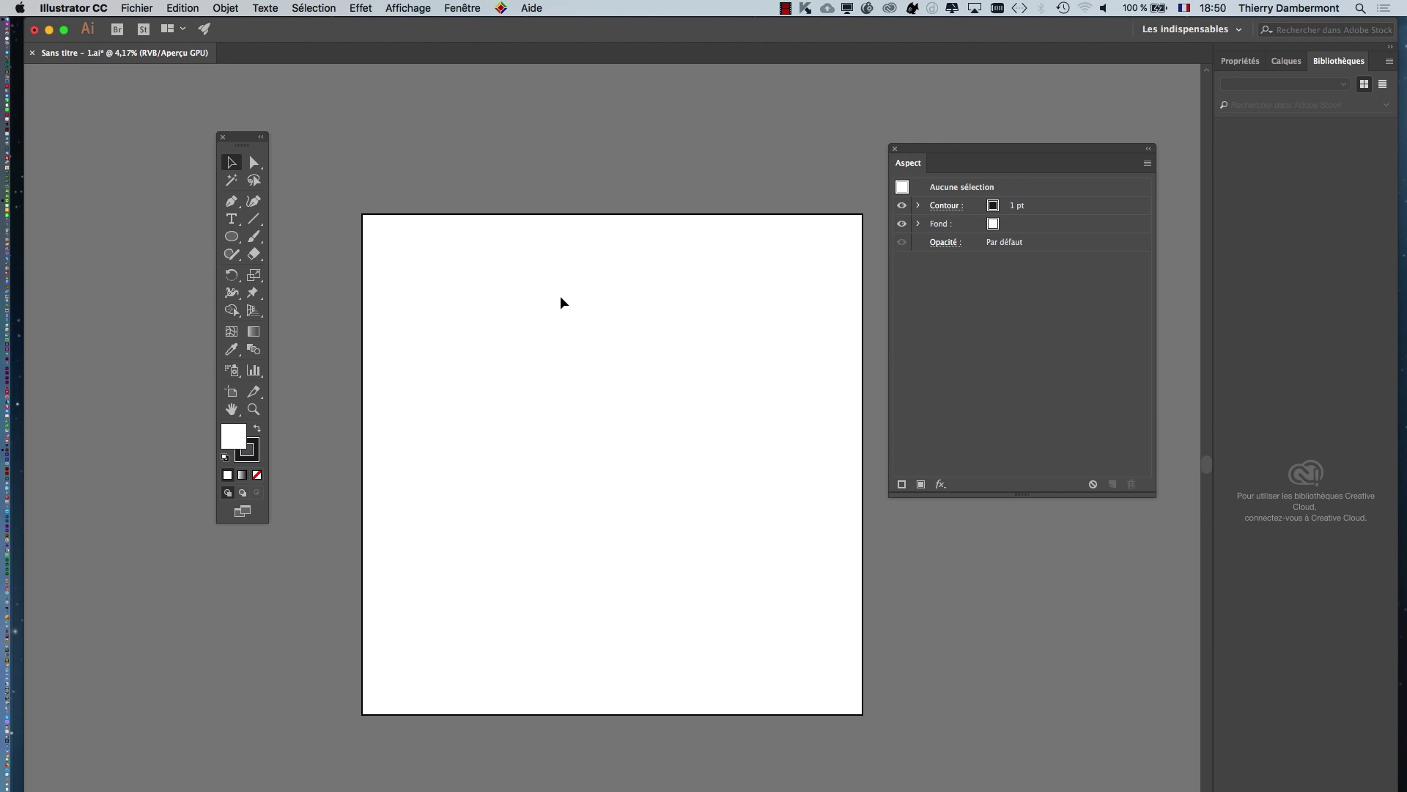
{"action": "key", "text": "super+plus"}
{"action": "key", "text": "super+plus"}
{"action": "key", "text": "super+plus"}
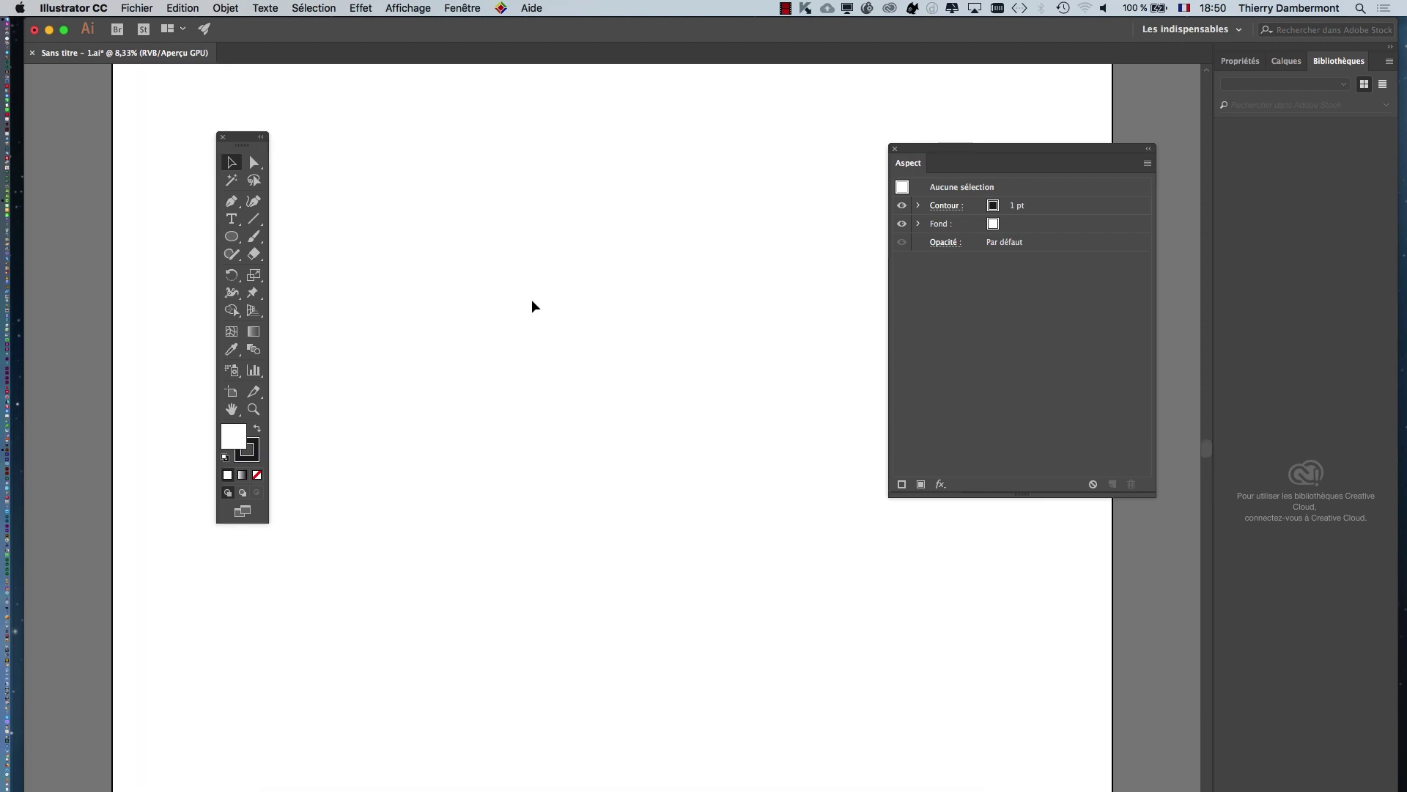
{"action": "key", "text": "super+minus"}
{"action": "key", "text": "super+plus"}
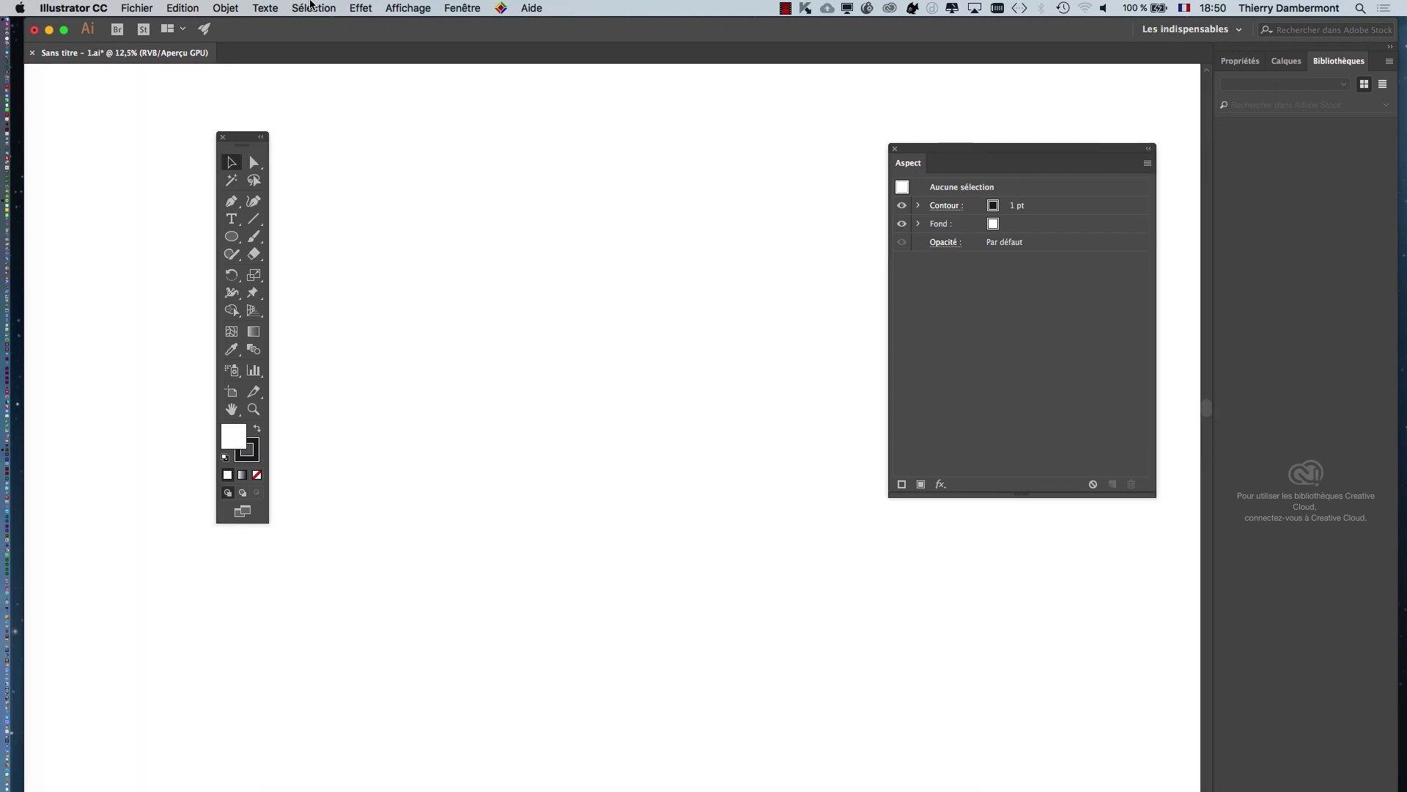
Show the artboards again and display the artboard at actual size, centred between the toolbox and the Aspect panel.
{"action": "left_click", "coordinate": [405, 7]}
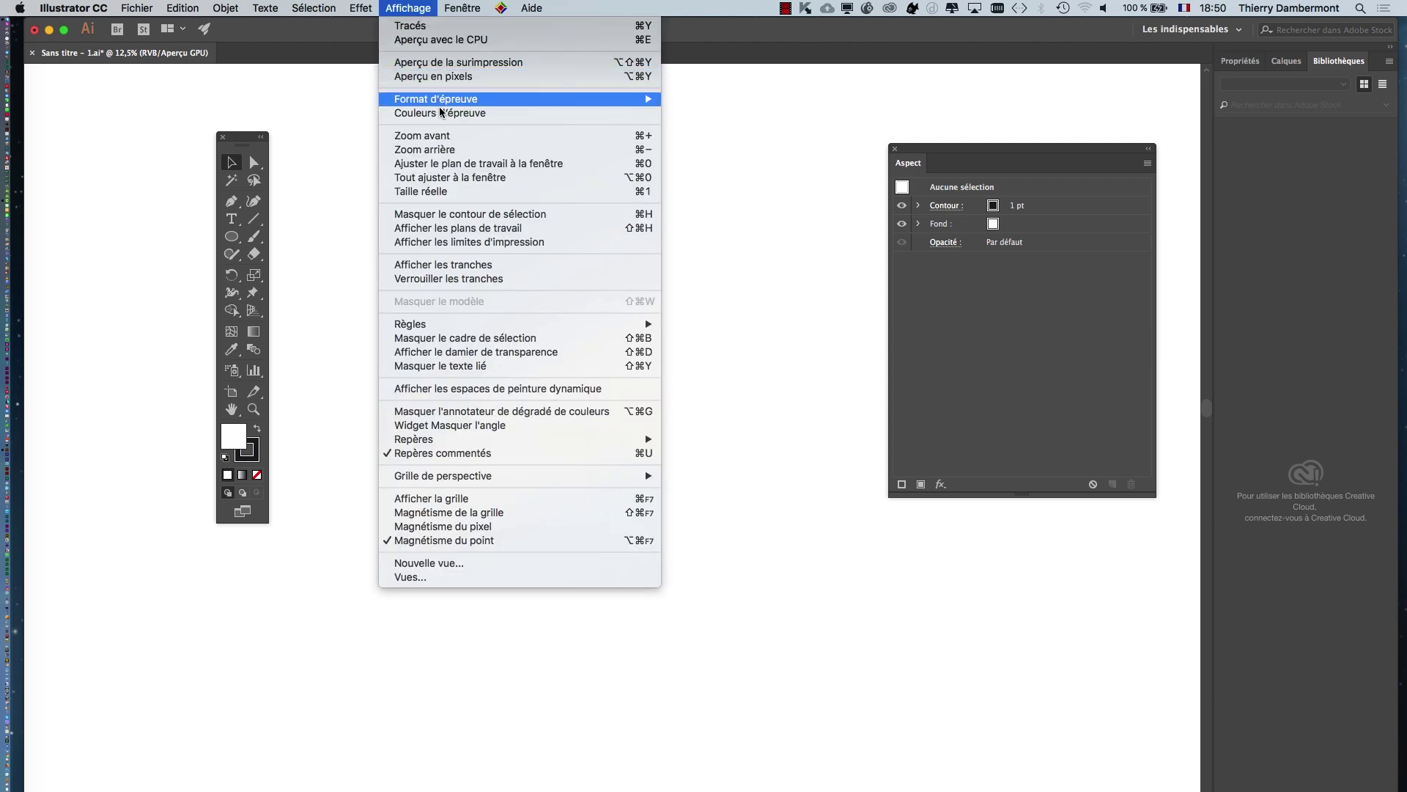
{"action": "left_click", "coordinate": [562, 230]}
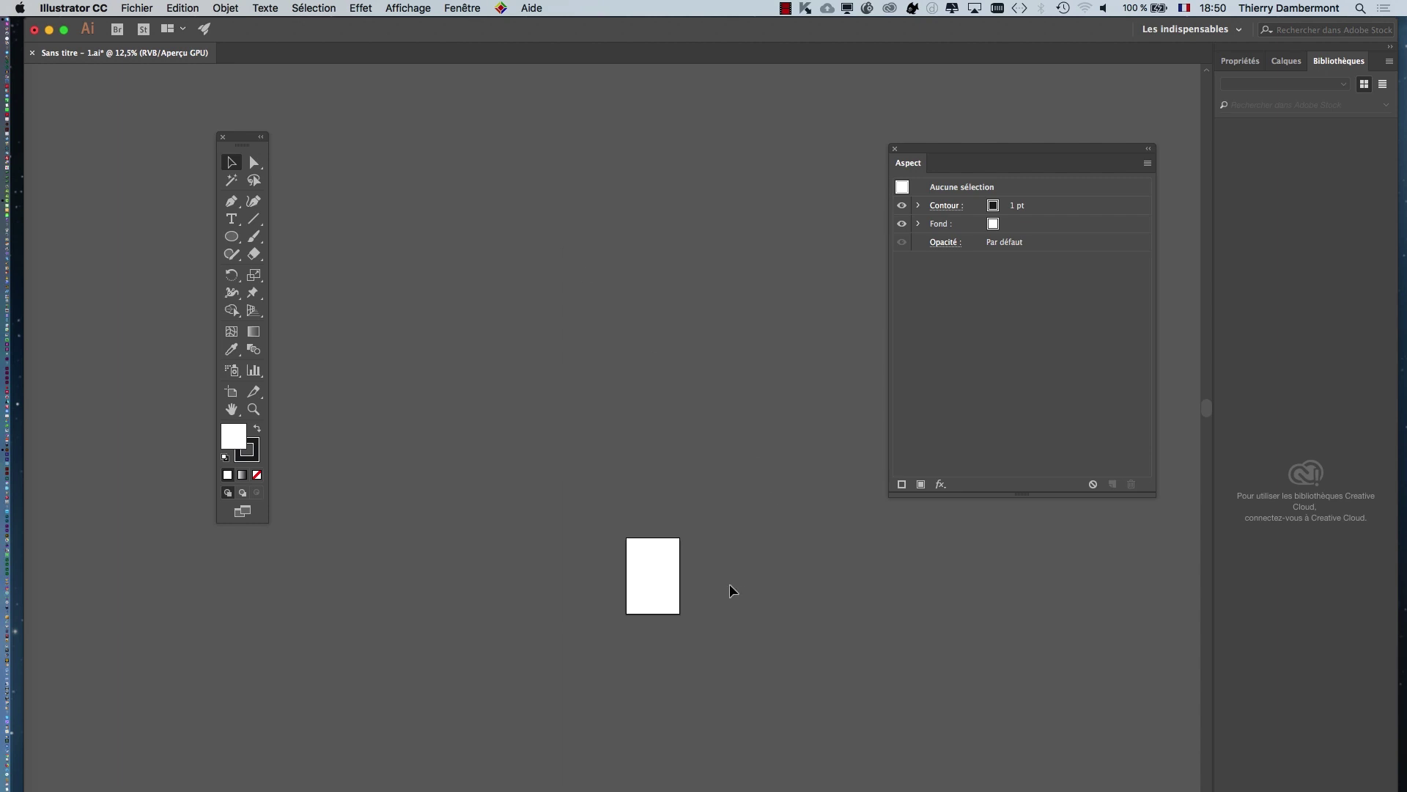
{"action": "key", "text": "super+1"}
{"action": "left_click_drag", "start_coordinate": [409, 352], "coordinate": [779, 594]}
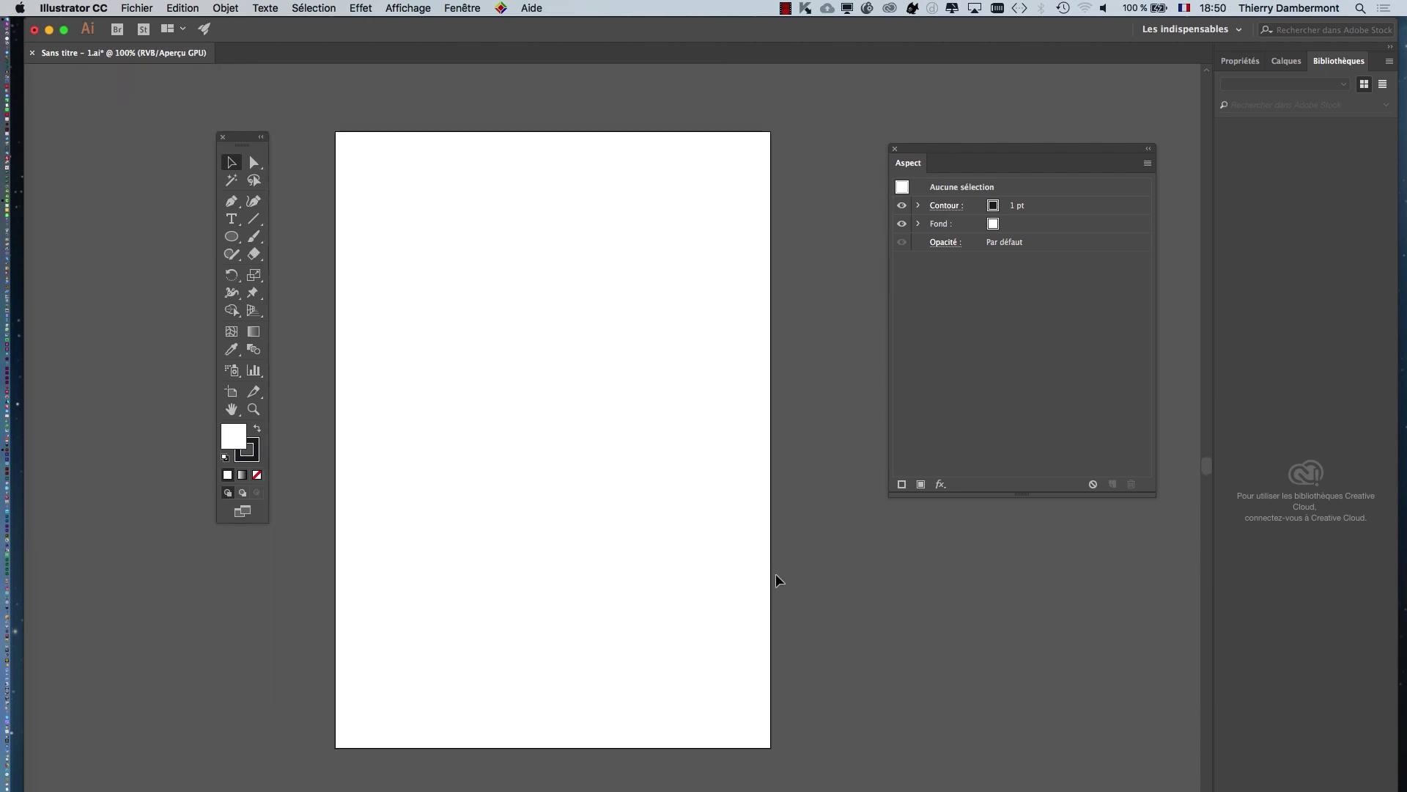